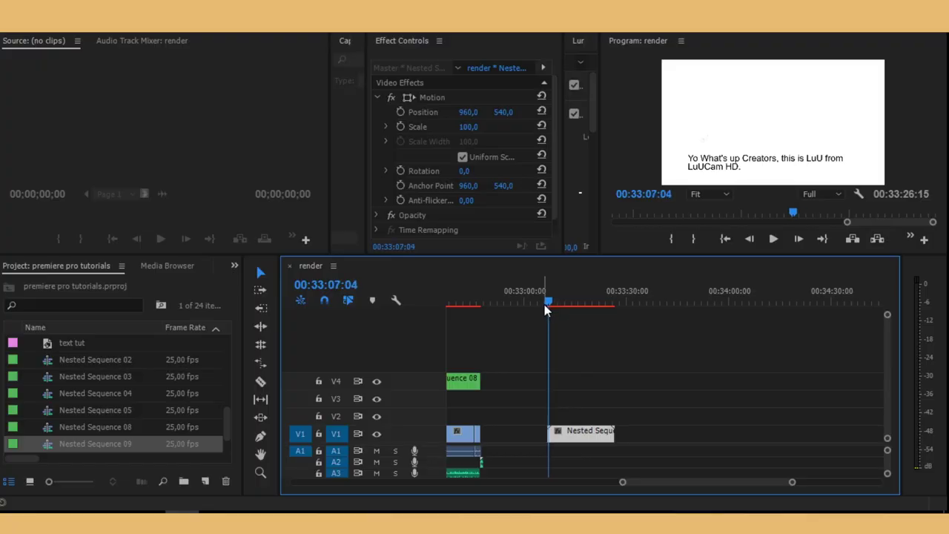
Mark in and out points at the start and end of the Nested Sequence 09 clip.
key(i)
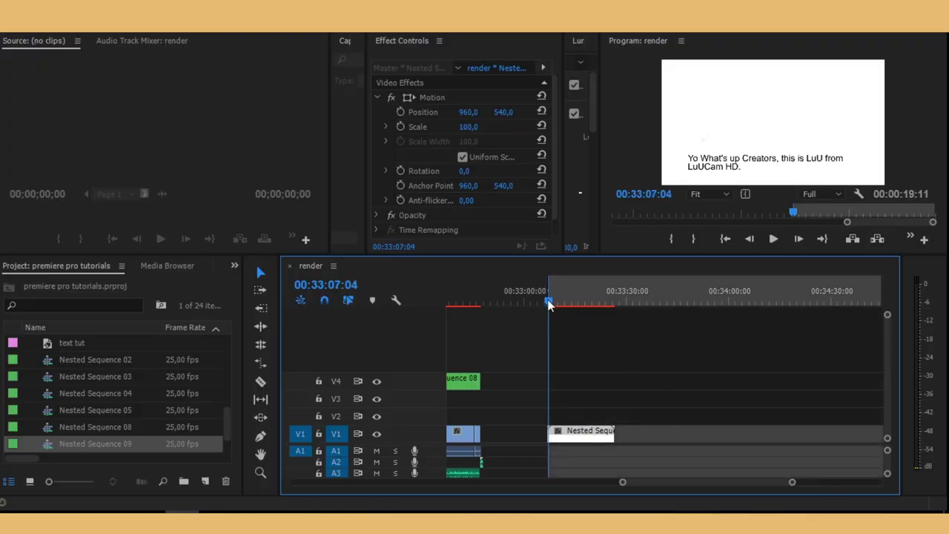
drag(549, 305, 613, 319)
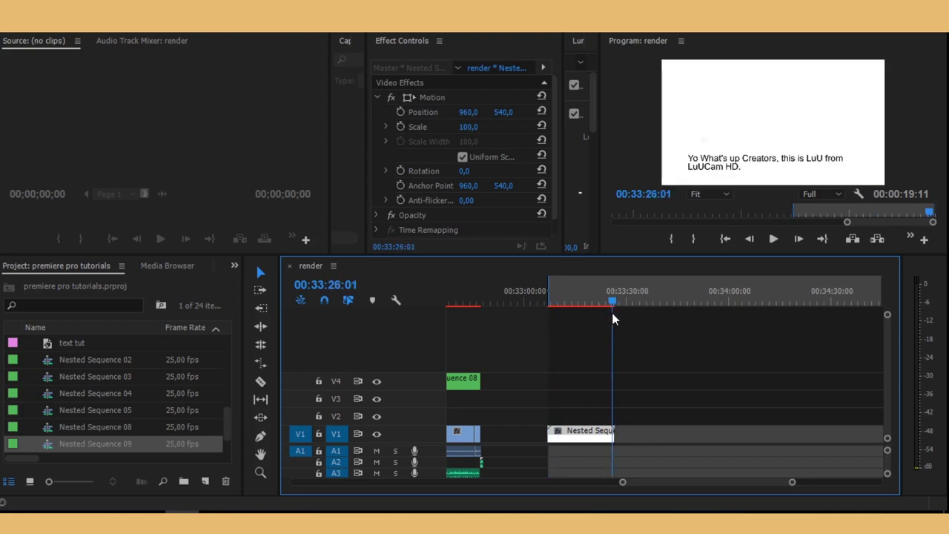
key(o)
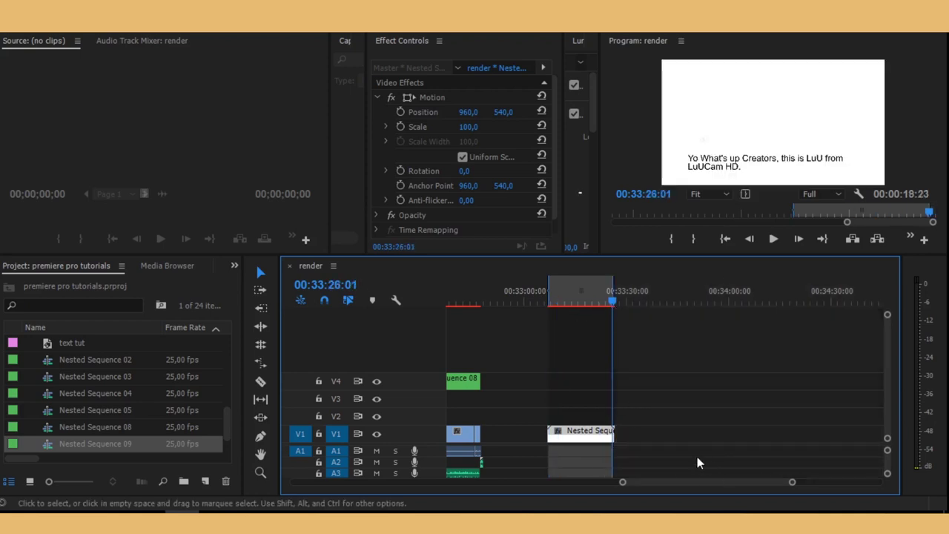
Duplicate the clip onto track V2 with an Alt-drag, then select the original on V1.
mouse_move(793, 481)
mouse_down()
mouse_move(742, 487)
mouse_move(762, 489)
mouse_up()
mouse_move(674, 291)
mouse_down()
mouse_move(685, 291)
mouse_move(564, 304)
mouse_up()
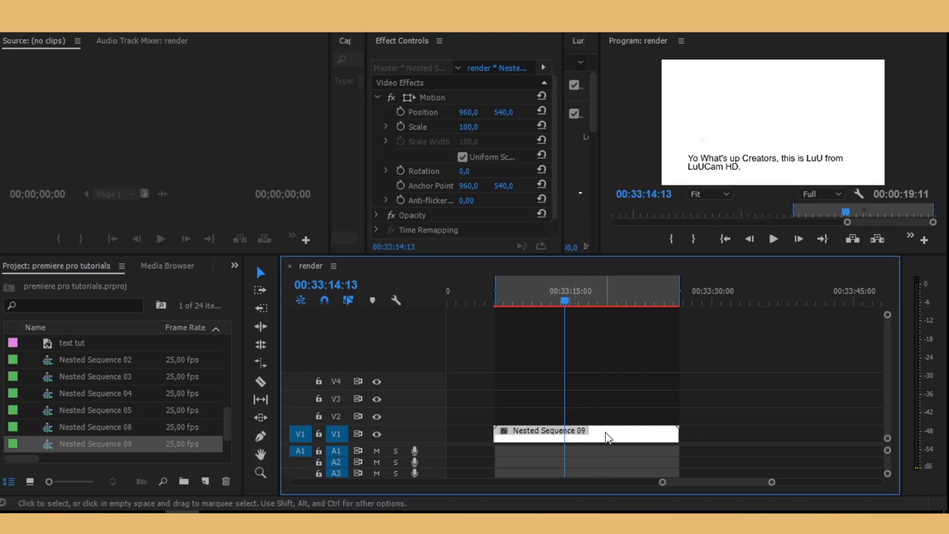
mouse_move(601, 436)
drag(600, 437, 601, 420)
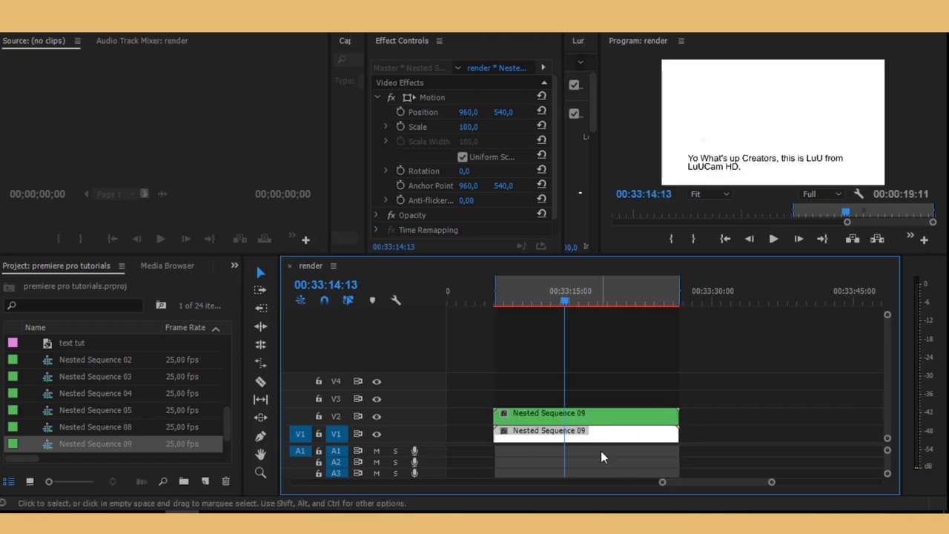
click(610, 435)
click(612, 424)
mouse_move(586, 416)
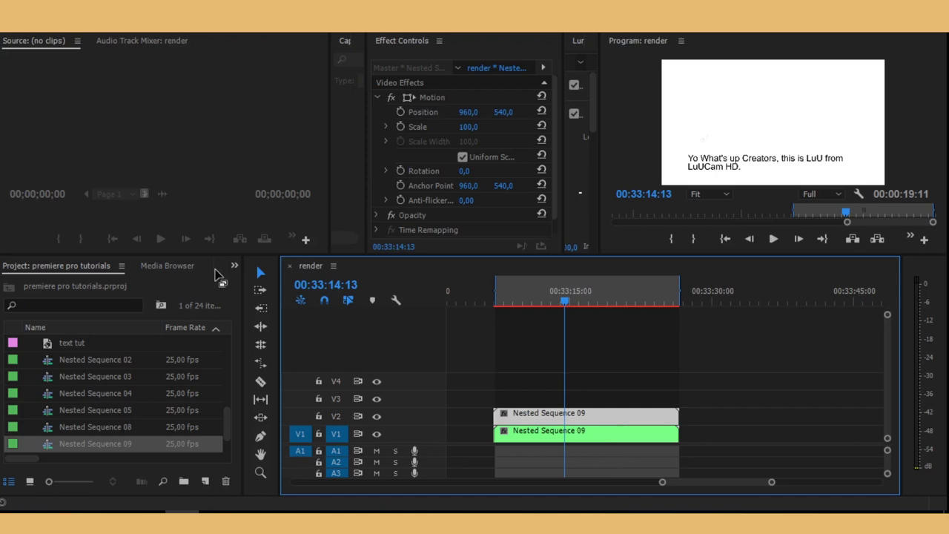
Search the Effects panel for 'crop' and apply Crop to the V2 copy.
click(234, 265)
click(263, 330)
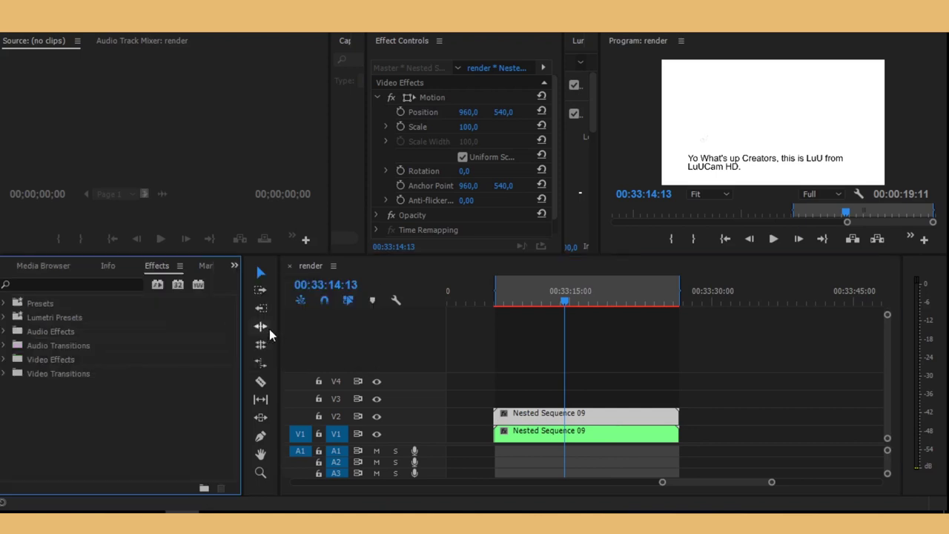
click(37, 280)
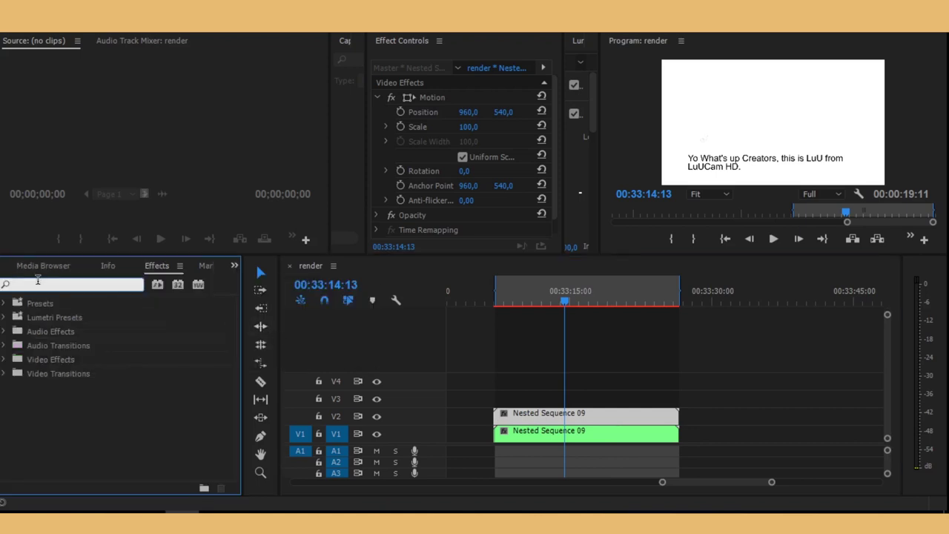
text(crop)
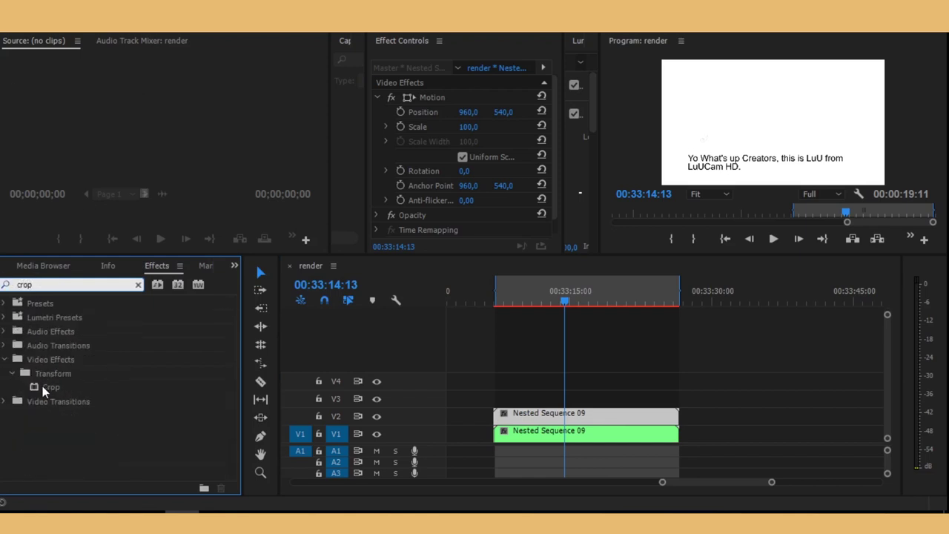
drag(44, 386, 580, 414)
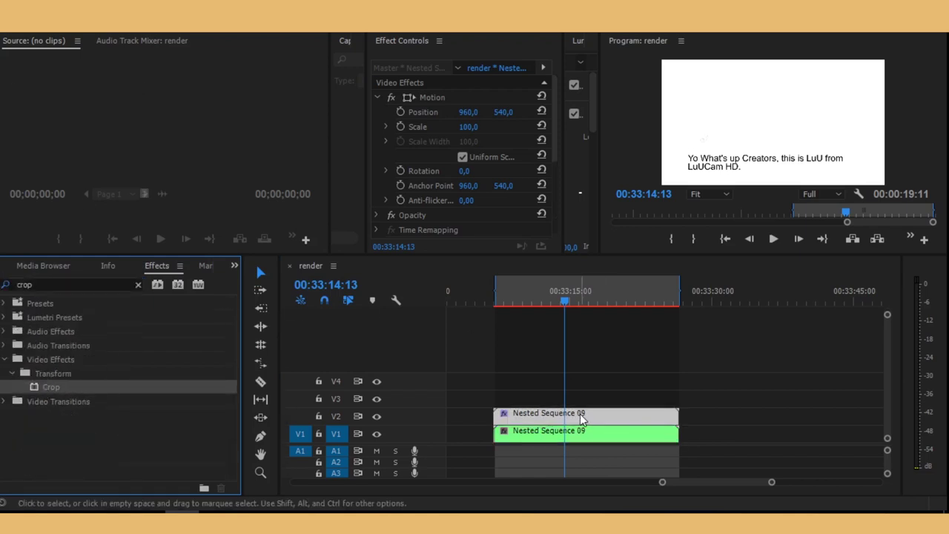
click(602, 459)
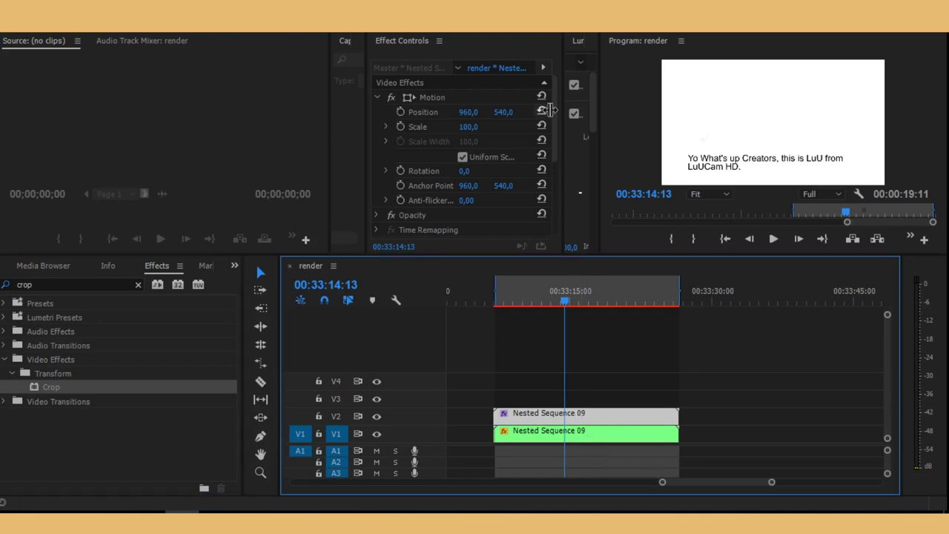
Crop the copy to top 75%, right 18%, bottom 18% and left 11%.
drag(557, 125, 543, 213)
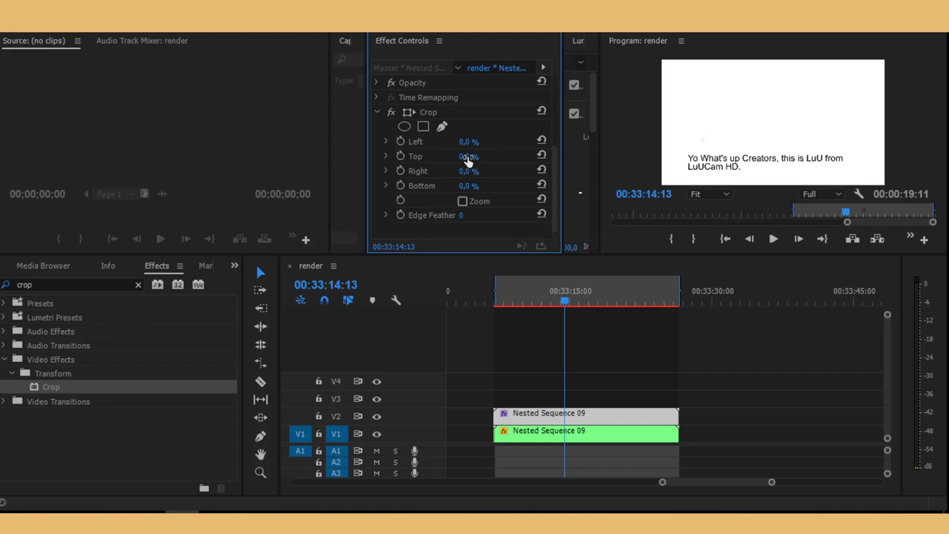
drag(468, 155, 524, 155)
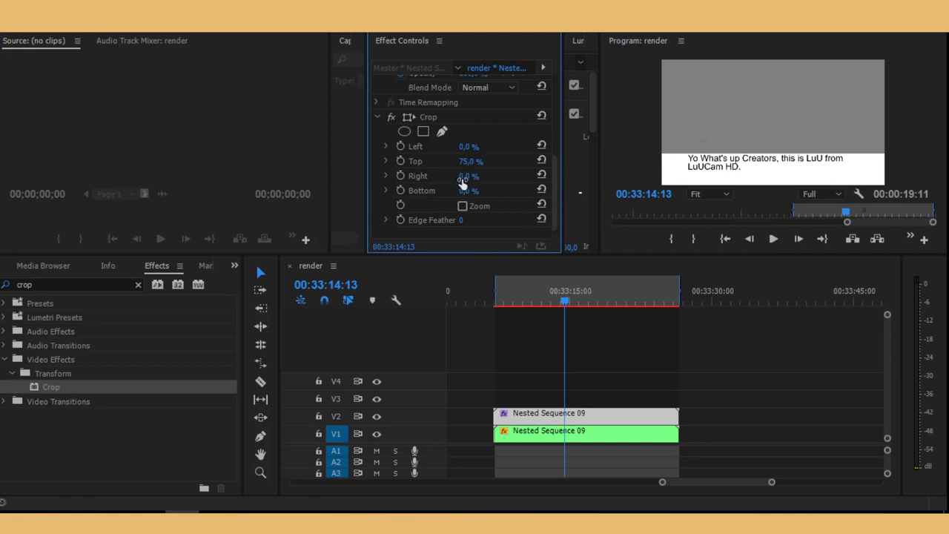
drag(469, 175, 497, 175)
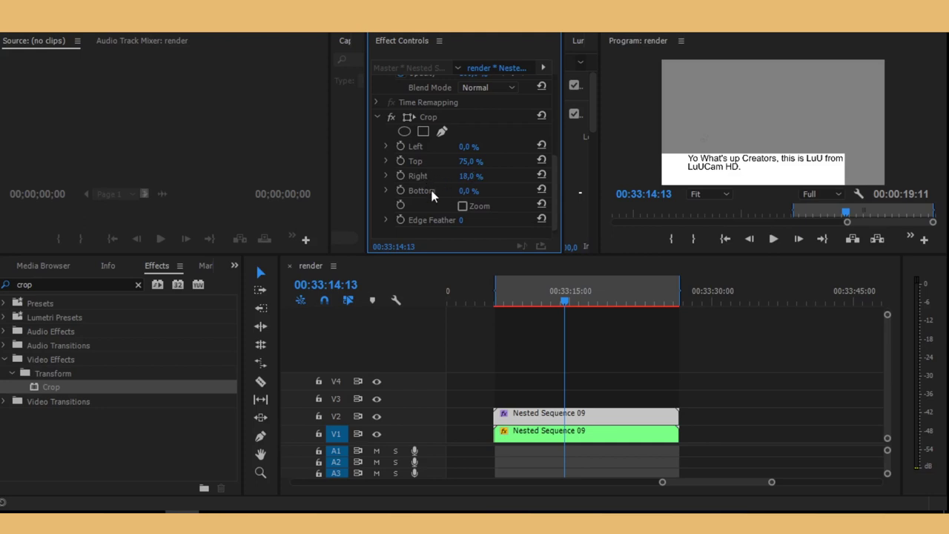
drag(464, 191, 477, 191)
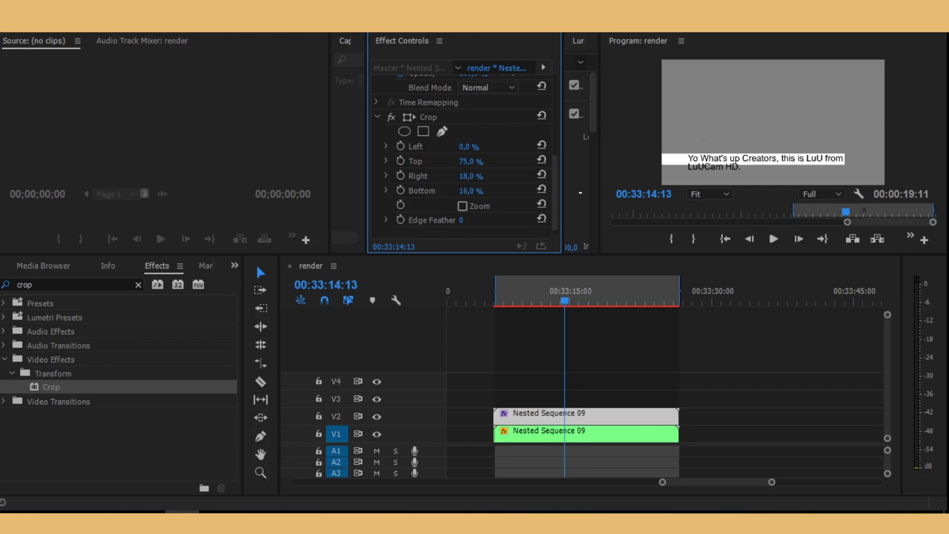
drag(476, 192, 478, 191)
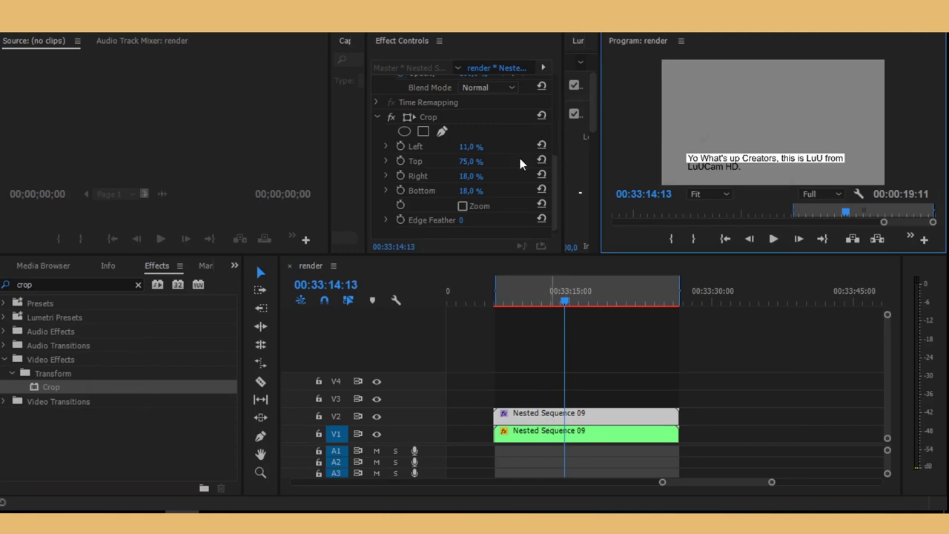
Collapse the Opacity and Crop settings in Effect Controls.
click(542, 411)
drag(556, 174, 556, 150)
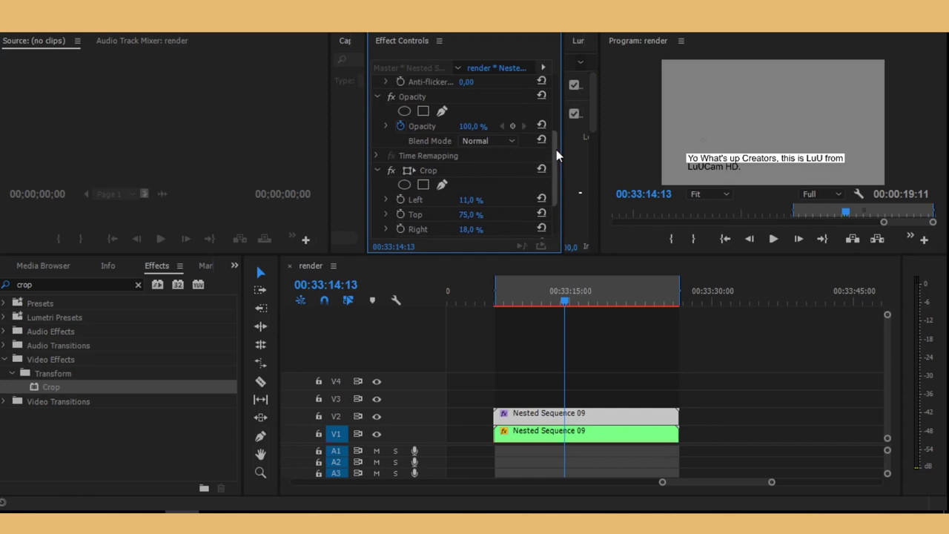
click(378, 96)
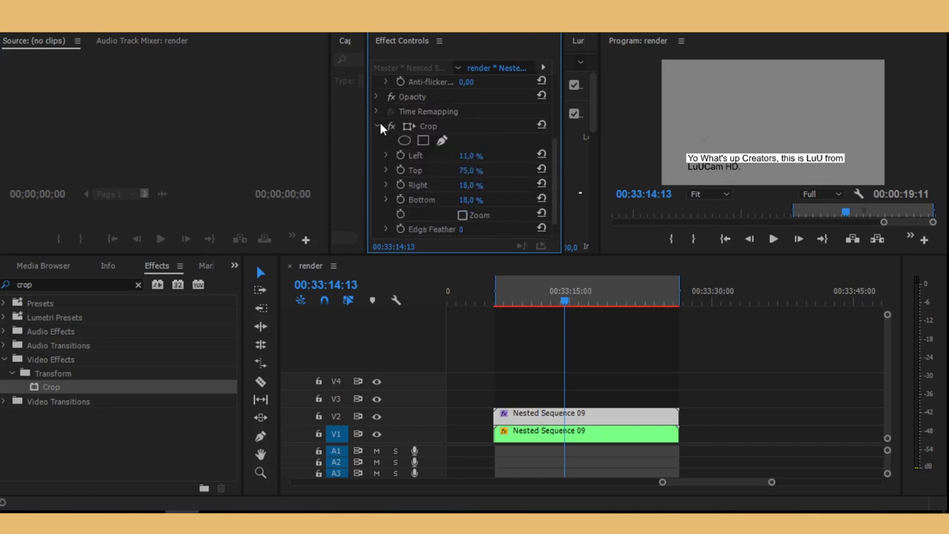
click(380, 126)
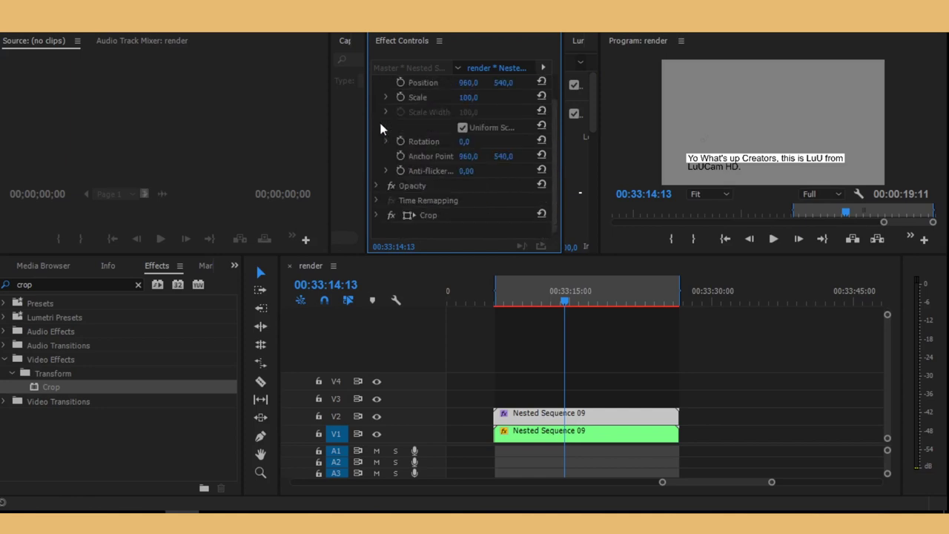
click(545, 415)
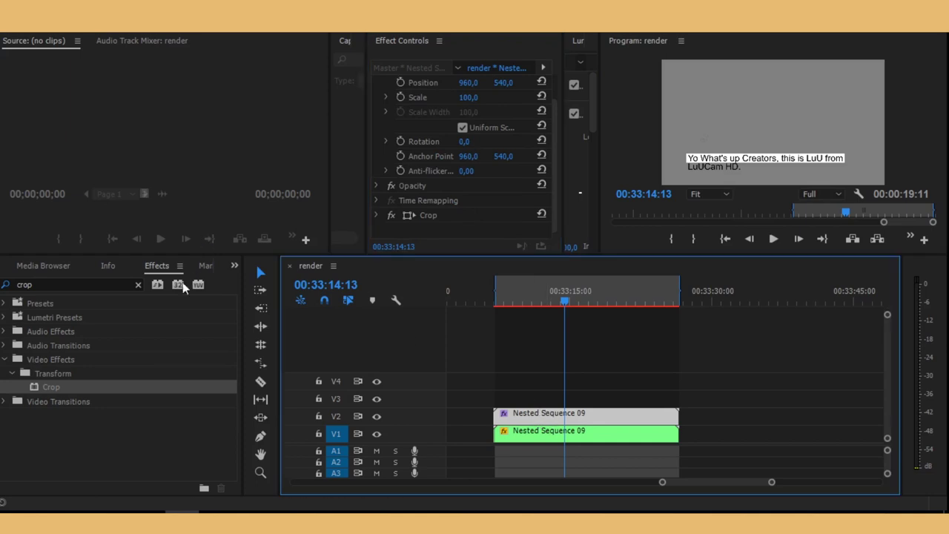
Search for 'tint' and apply the Tint effect to the V2 copy.
click(60, 287)
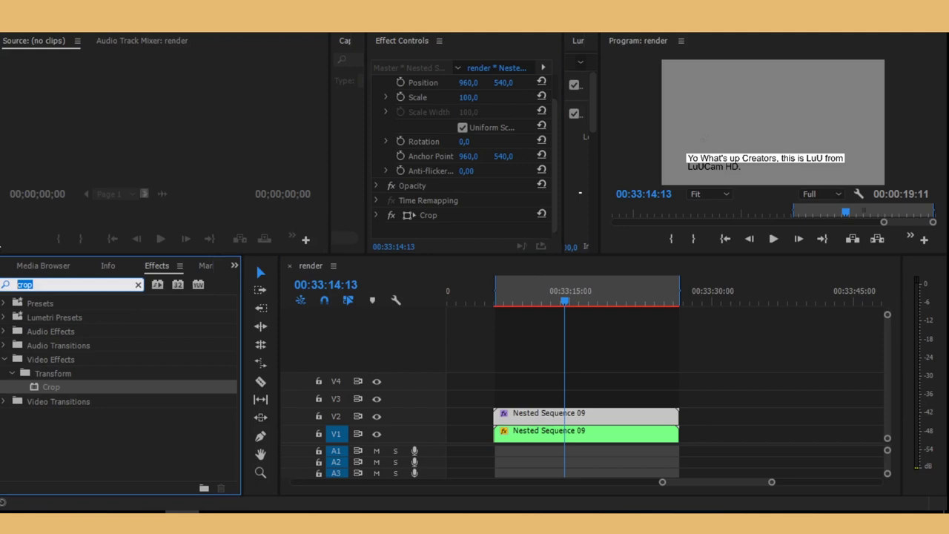
text(t)
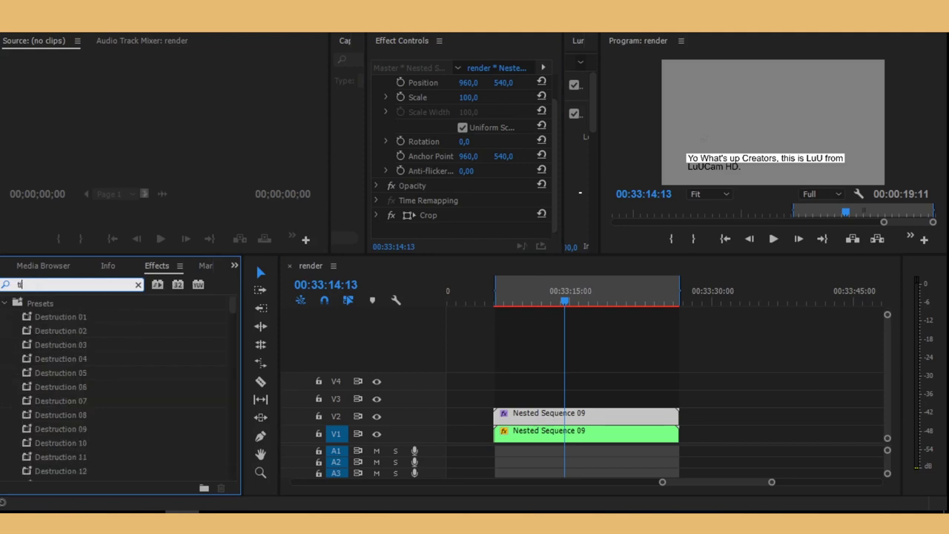
text(int)
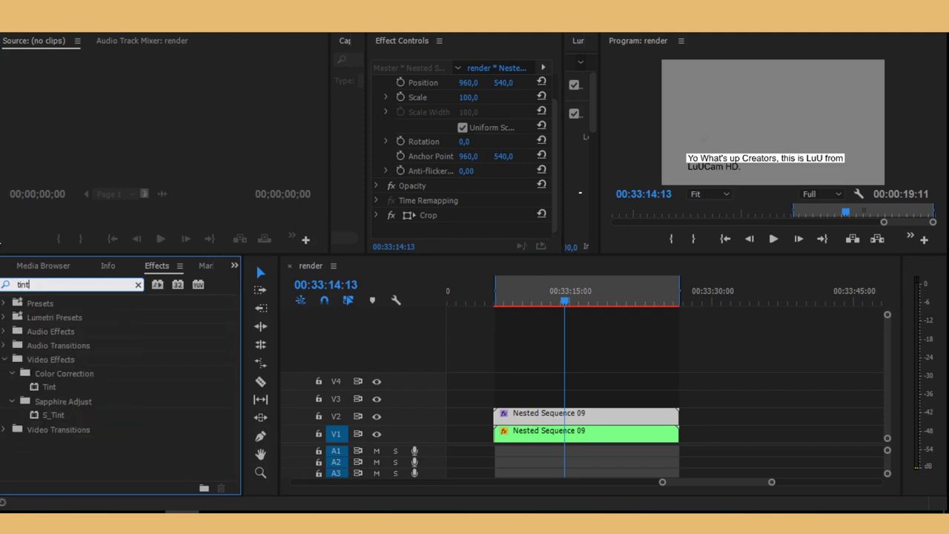
drag(34, 386, 568, 420)
drag(555, 137, 565, 188)
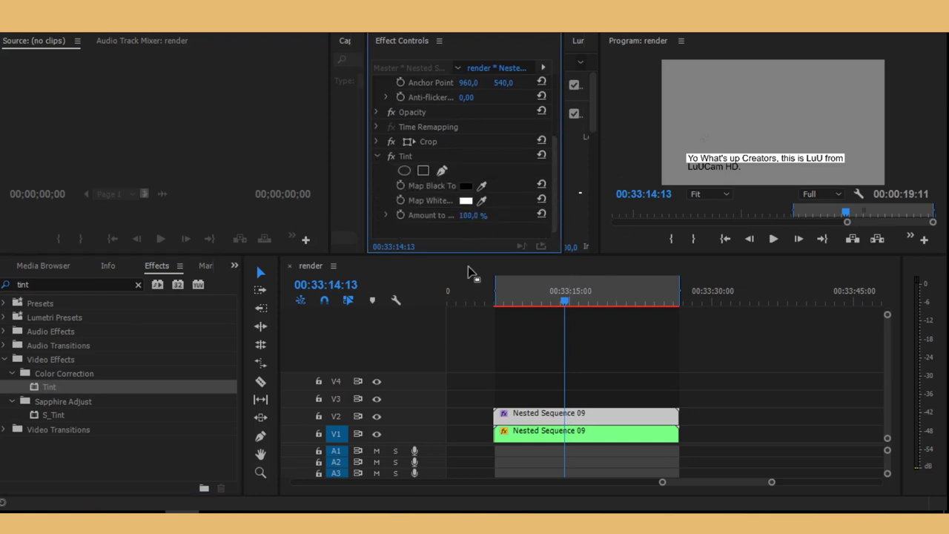
Set Tint's Map White To colour to a golden yellow shade.
click(464, 200)
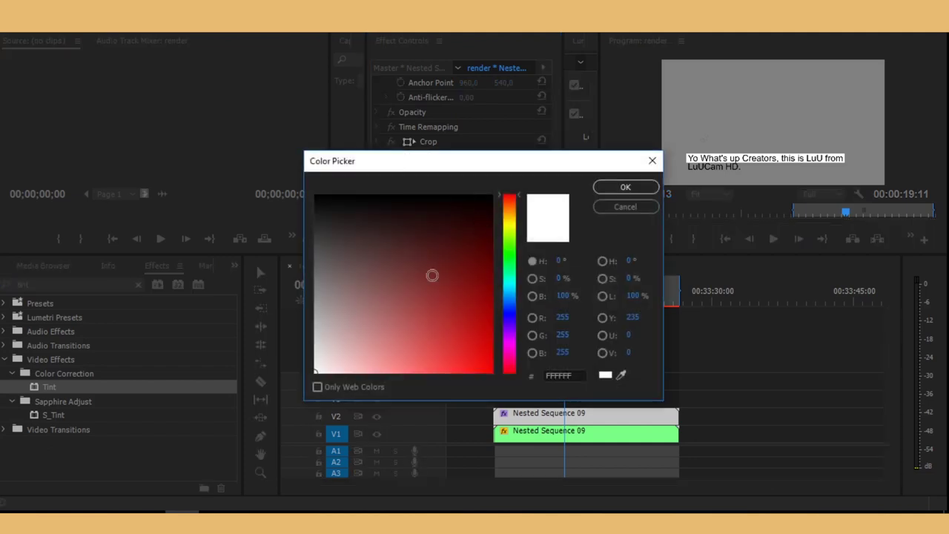
mouse_move(428, 305)
mouse_down()
mouse_move(525, 424)
mouse_move(552, 419)
mouse_up()
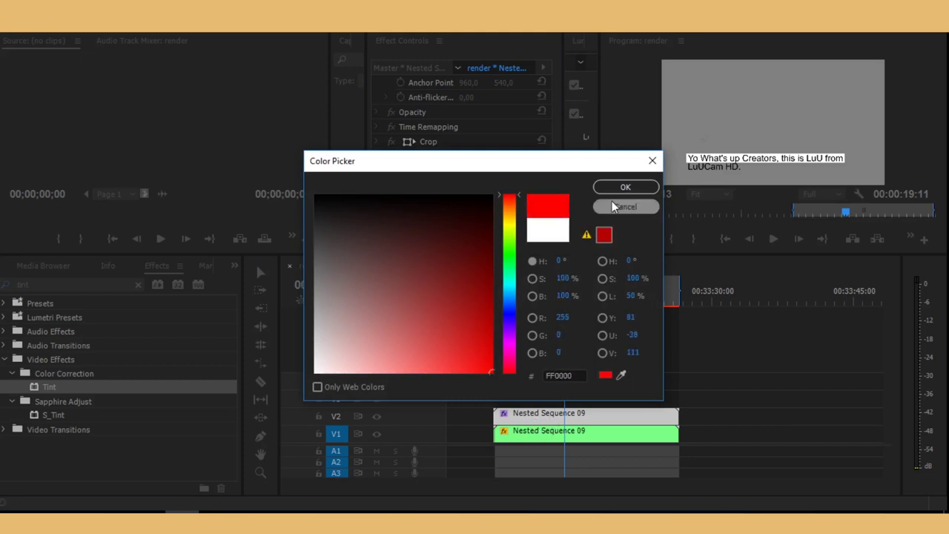
click(472, 336)
click(511, 220)
click(408, 268)
click(460, 336)
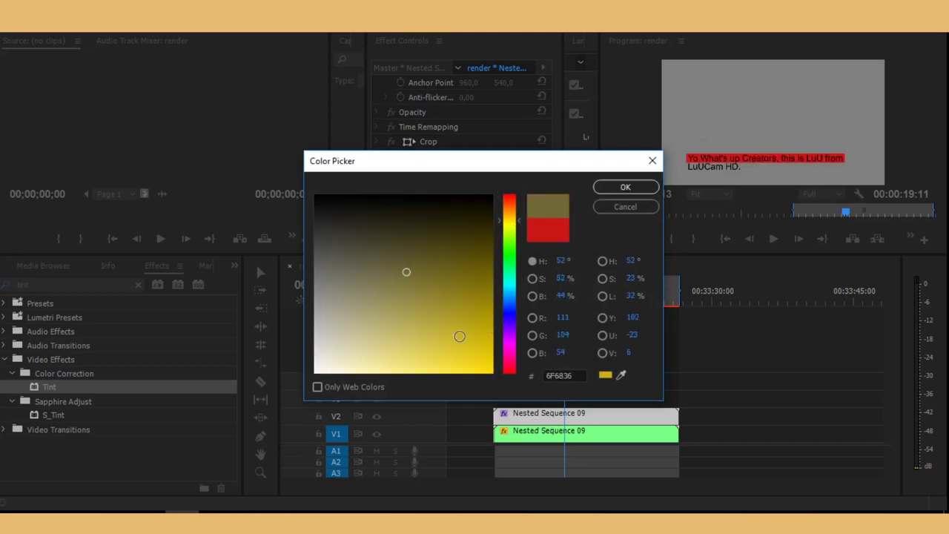
click(614, 190)
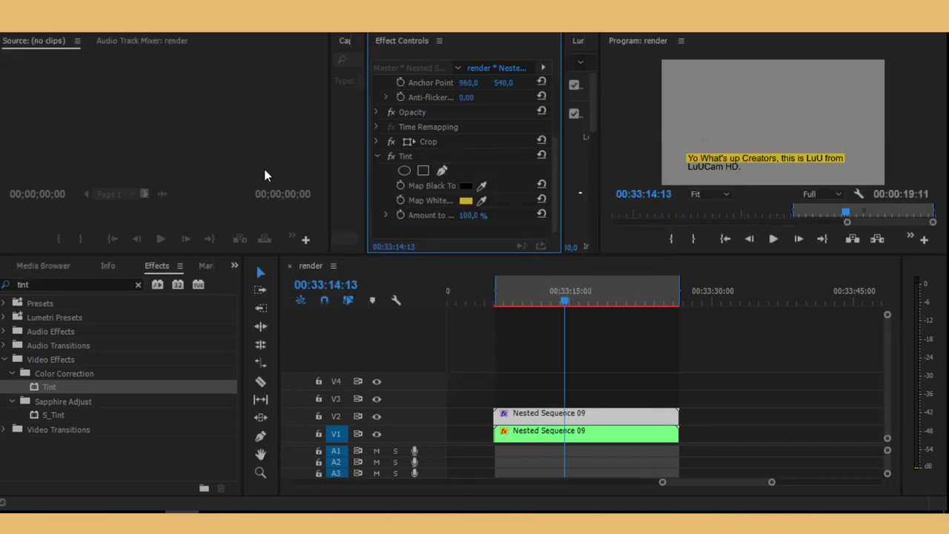
Change the Map White To colour from yellow to pure bright red.
click(466, 201)
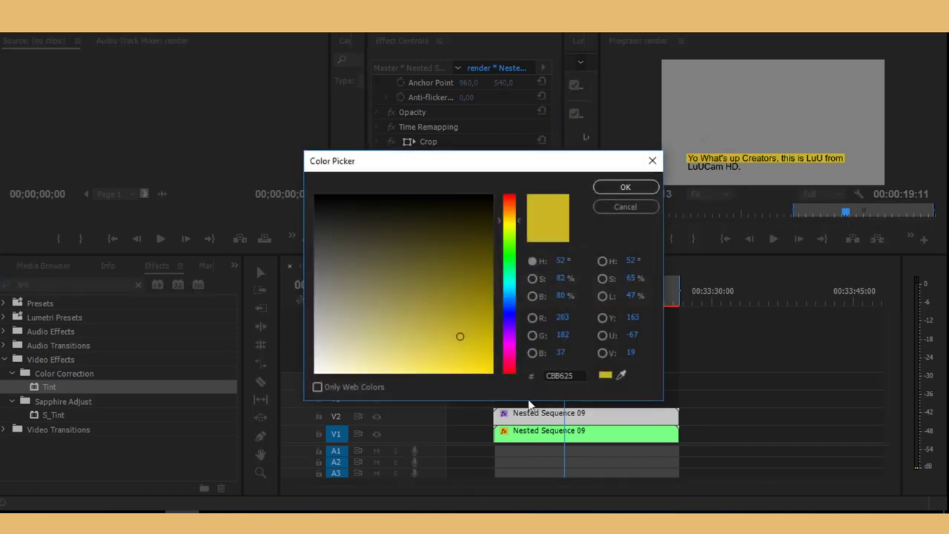
click(509, 371)
drag(430, 230, 492, 196)
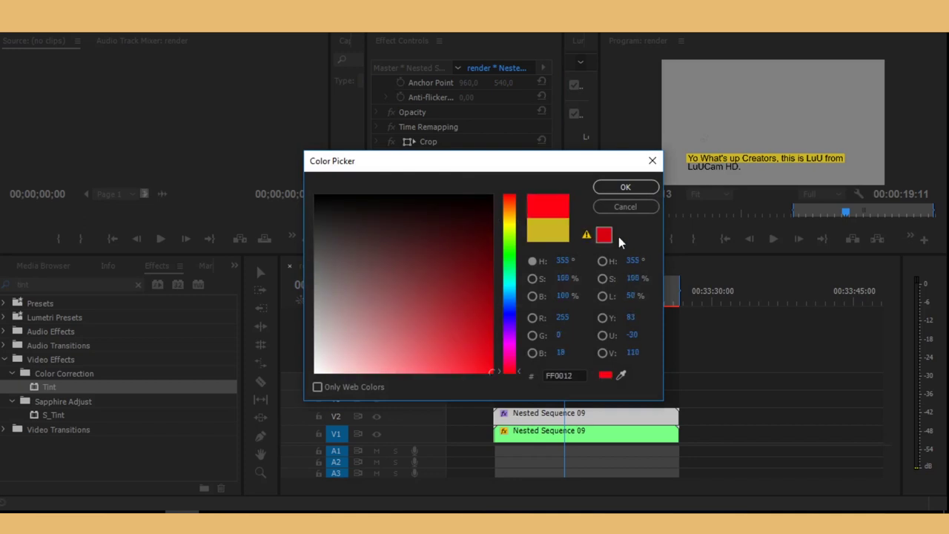
click(625, 187)
Check the red highlight in a maximized Program monitor, then restore the normal layout.
click(576, 410)
click(627, 117)
key(grave)
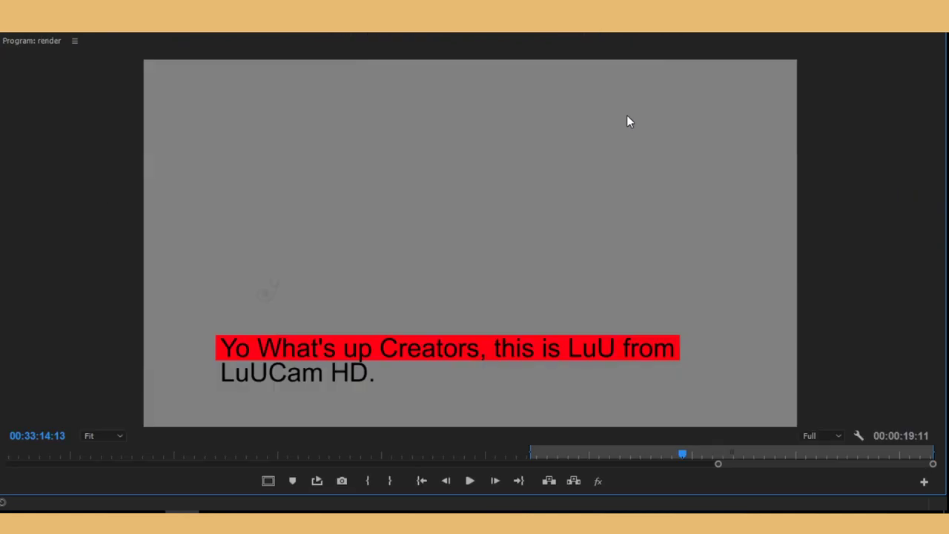
key(grave)
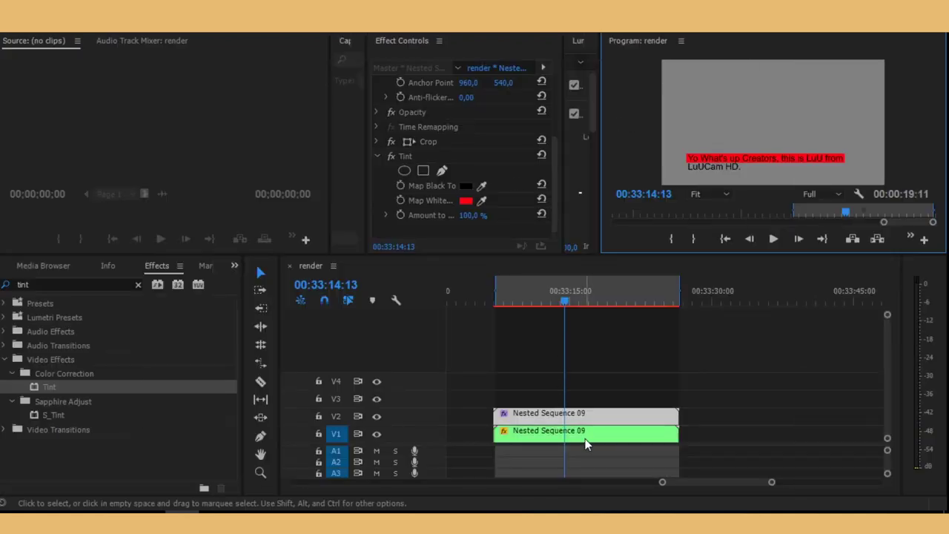
Set the Nested Sequence 09 clip's Opacity to 100% in Effect Controls.
click(586, 439)
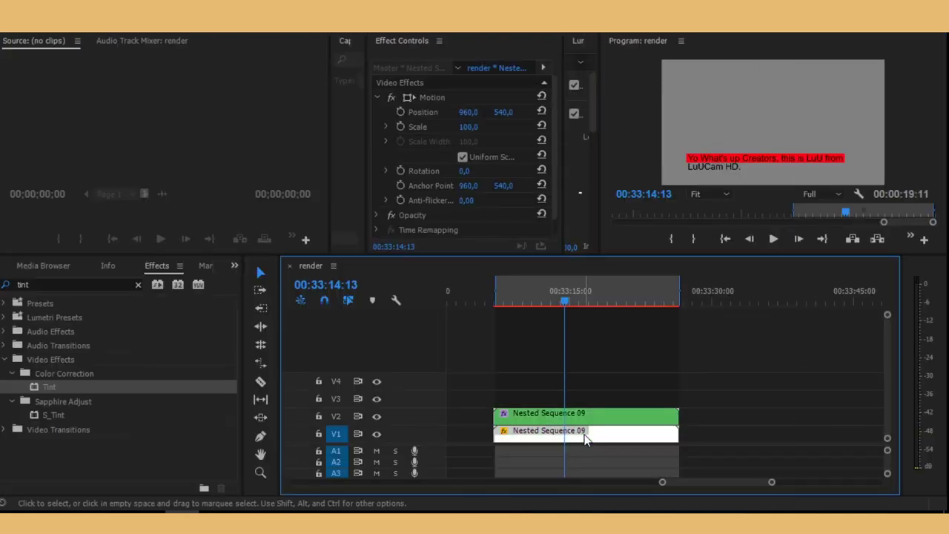
click(554, 139)
scroll(555, 152, down, 1)
scroll(556, 152, up, 1)
scroll(555, 104, down, 2)
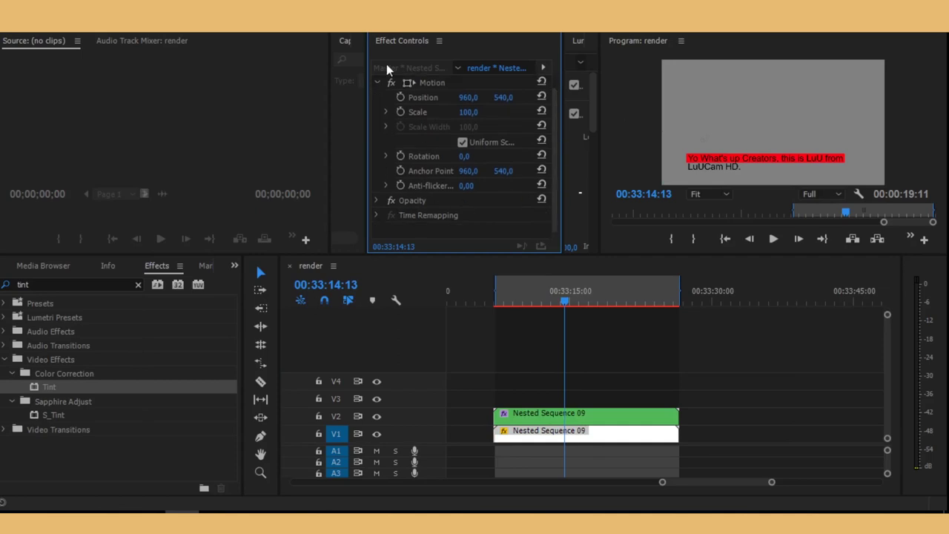
click(374, 200)
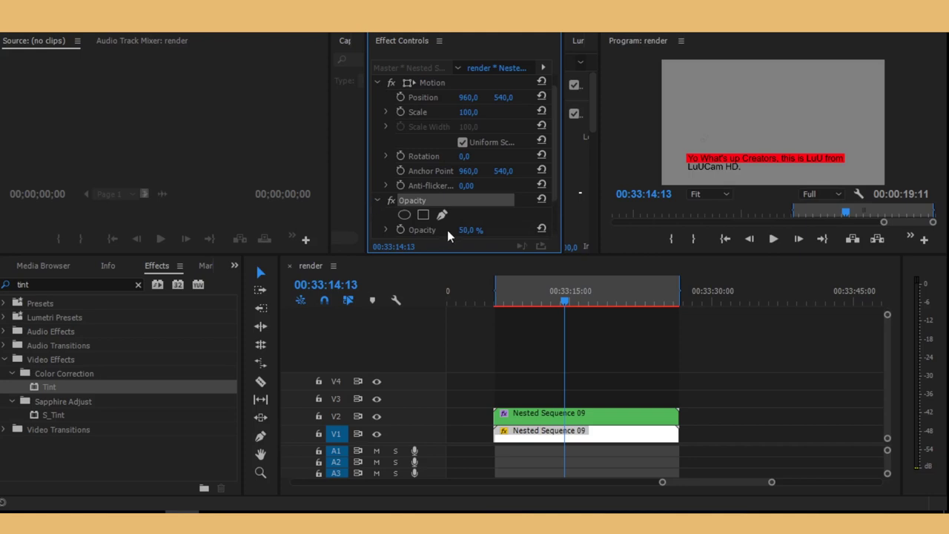
click(470, 230)
text(100)
key(Return)
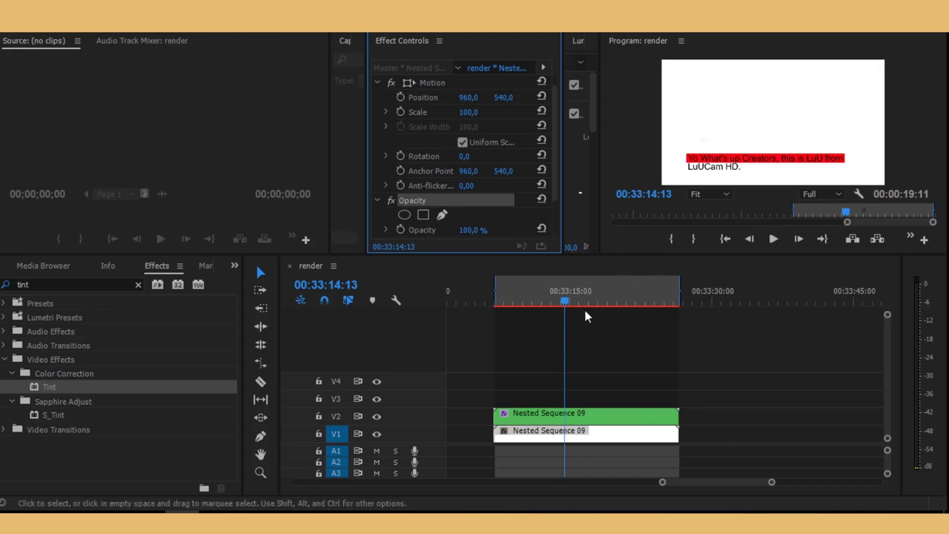
Scrub the playhead from 00:33:09:11 to 00:33:12:08 to preview the solid white frame.
drag(565, 303, 515, 308)
click(545, 302)
drag(545, 333, 613, 300)
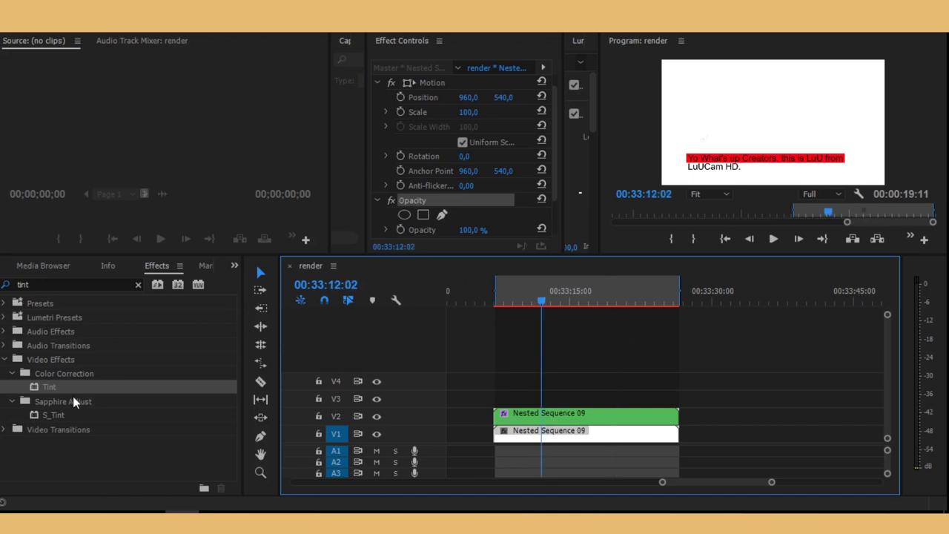
Apply Linear Wipe to the red layer, adjust Transition Completion, and set Wipe Angle to -90°.
click(44, 284)
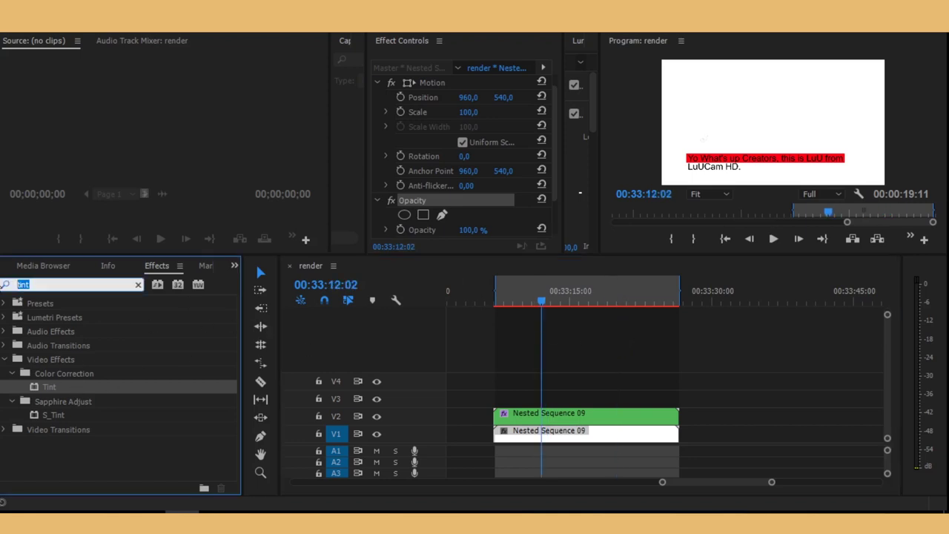
text(l)
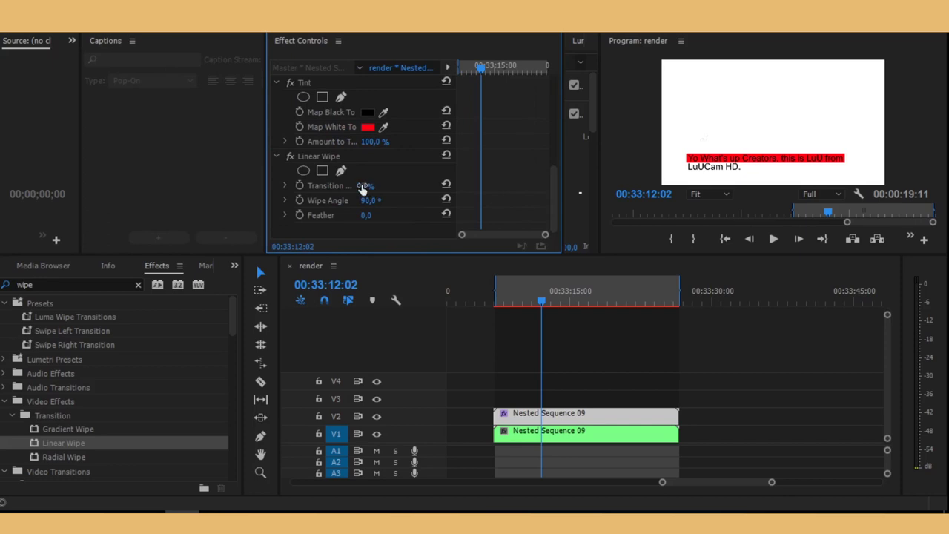
mouse_move(365, 189)
mouse_down()
mouse_move(374, 185)
mouse_move(363, 186)
mouse_up()
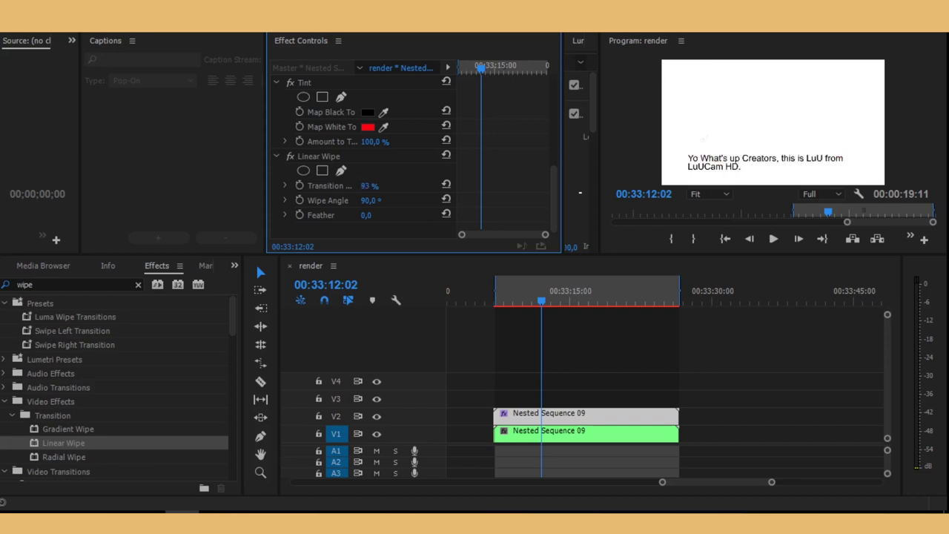
click(376, 202)
text(-90)
key(Return)
Keyframe Transition Completion from 86% down to 19% and shorten the work area to about three seconds.
drag(497, 302, 495, 303)
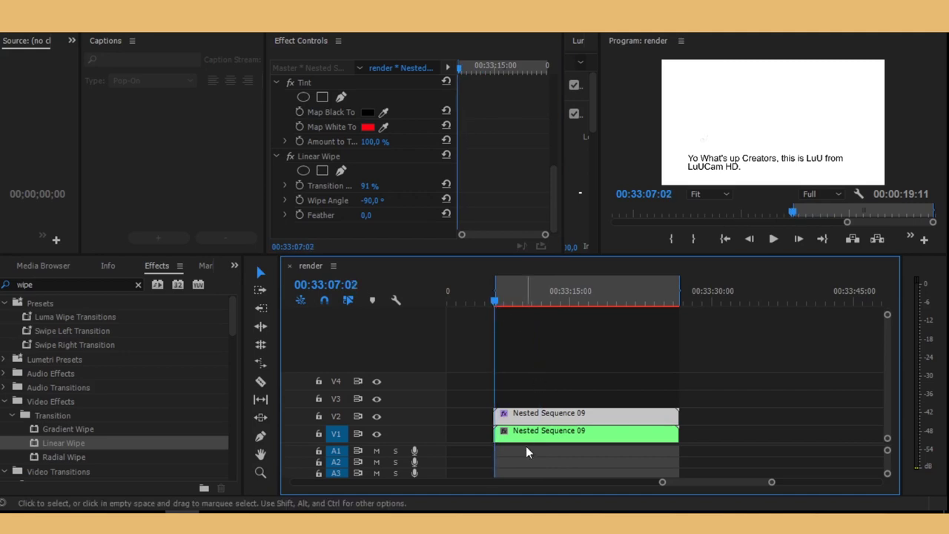
click(300, 185)
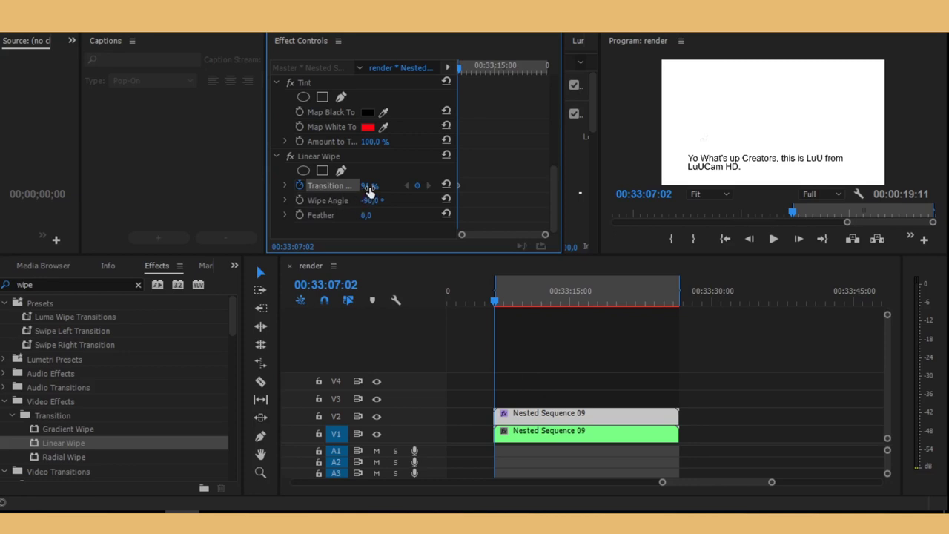
drag(496, 303, 537, 310)
drag(368, 186, 351, 186)
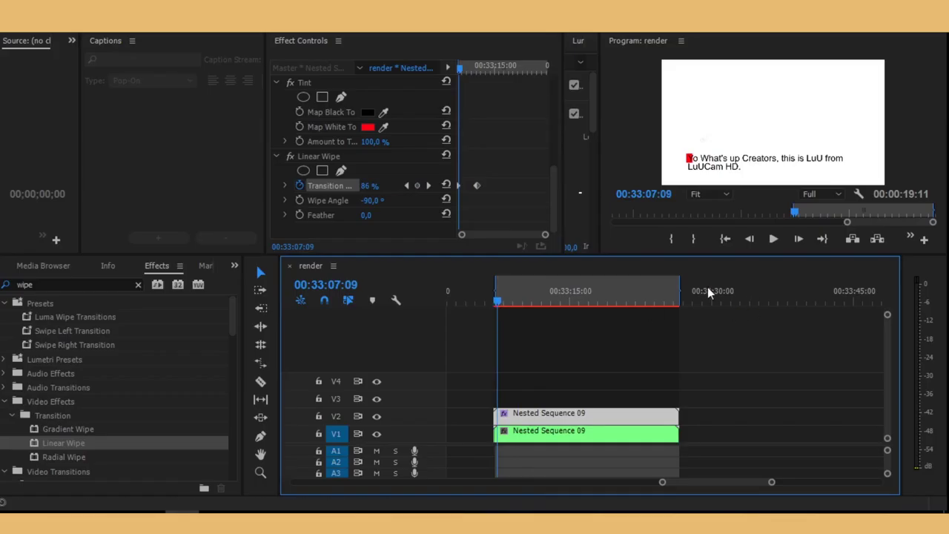
drag(679, 290, 525, 289)
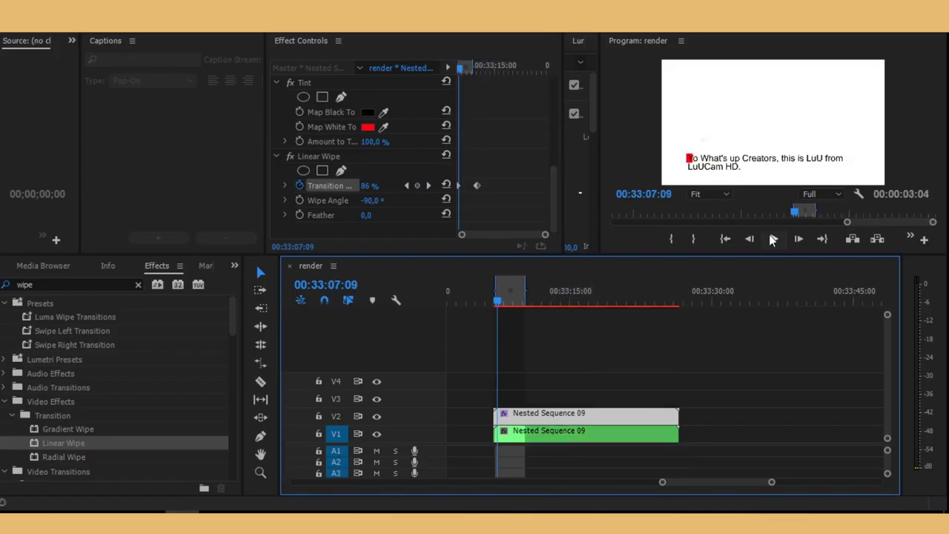
Play the wipe, widen Effect Controls, and move the ending Transition Completion keyframe earlier.
click(773, 238)
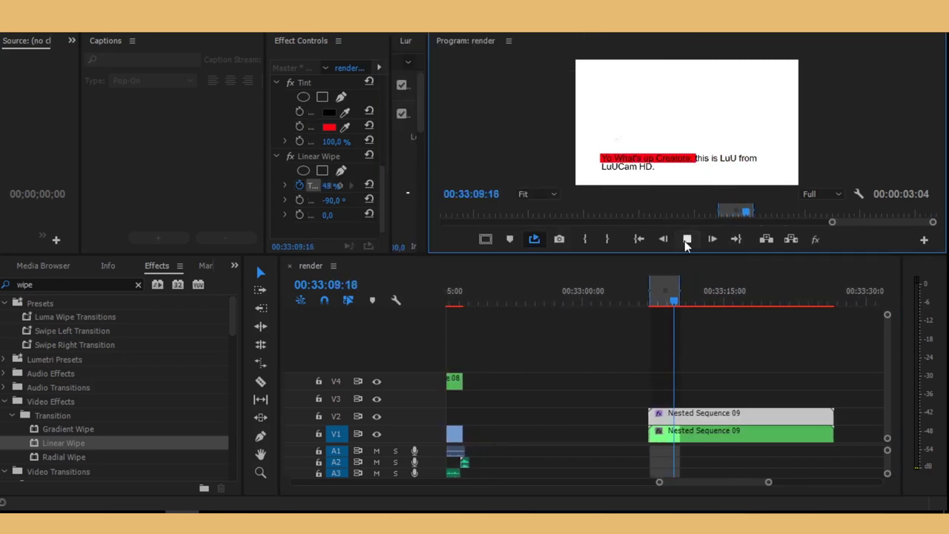
click(687, 238)
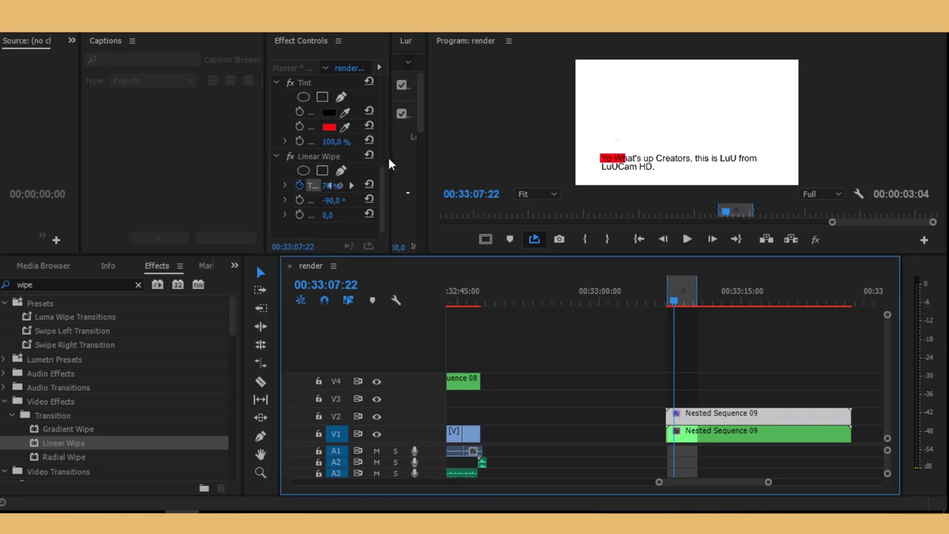
drag(389, 158, 678, 165)
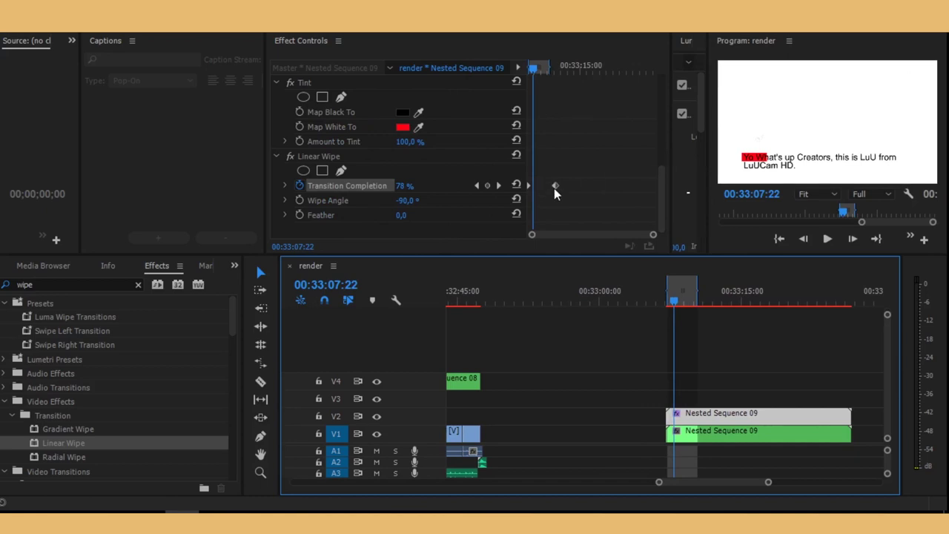
drag(556, 186, 540, 186)
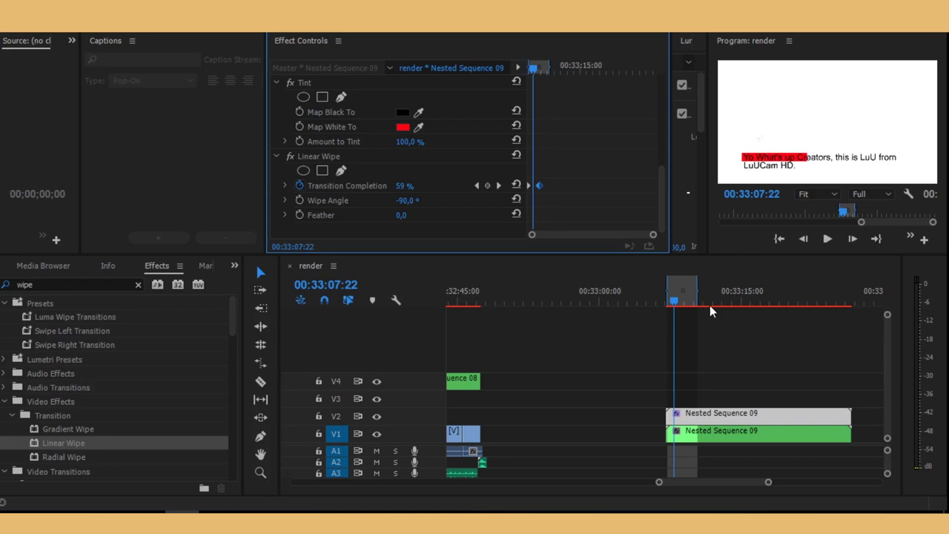
Scrub between 00:33:08:14 and 00:33:10:16 and replay the faster red highlight sweep.
drag(673, 302, 665, 303)
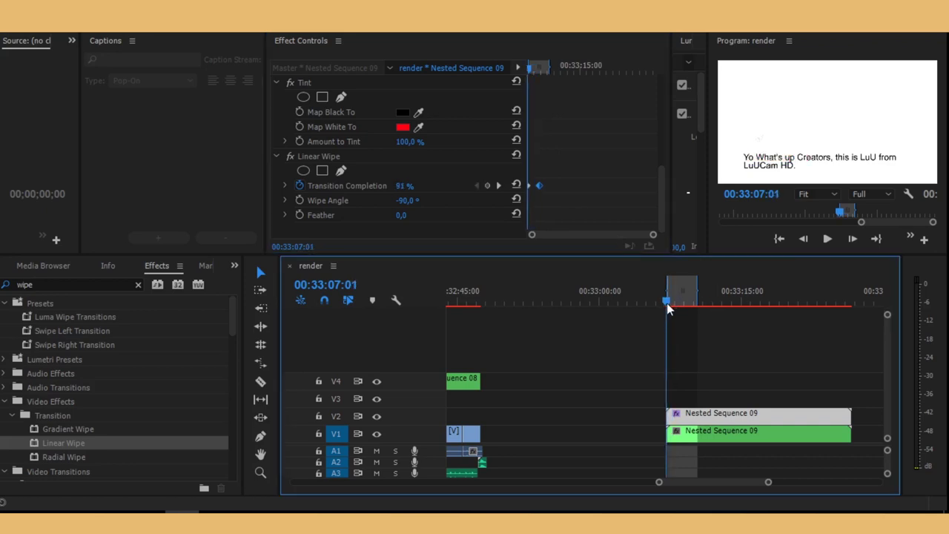
click(826, 240)
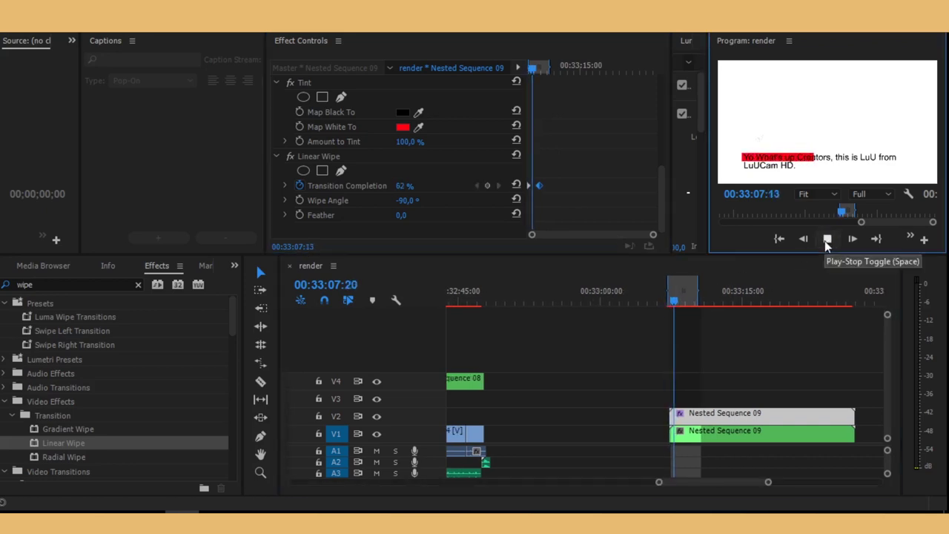
click(828, 239)
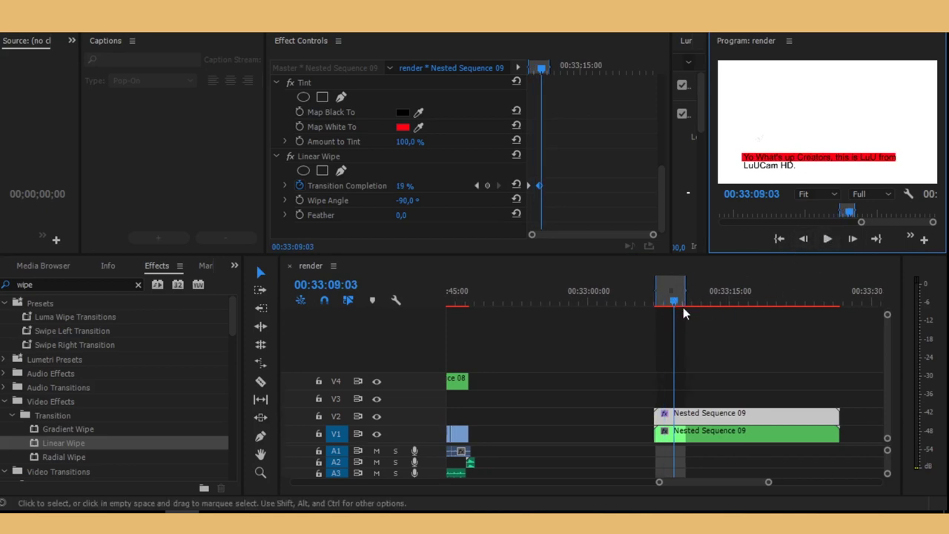
drag(672, 306, 688, 304)
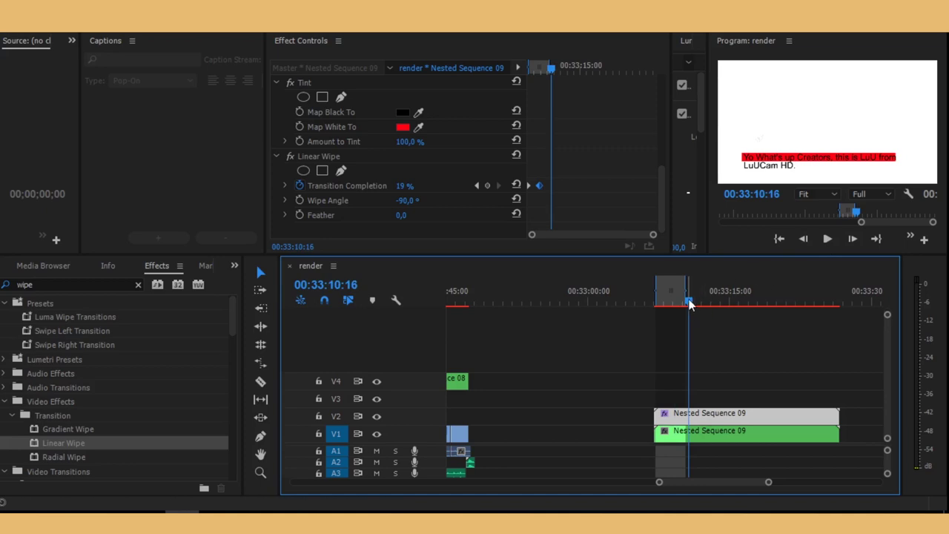
drag(689, 302, 664, 306)
click(827, 239)
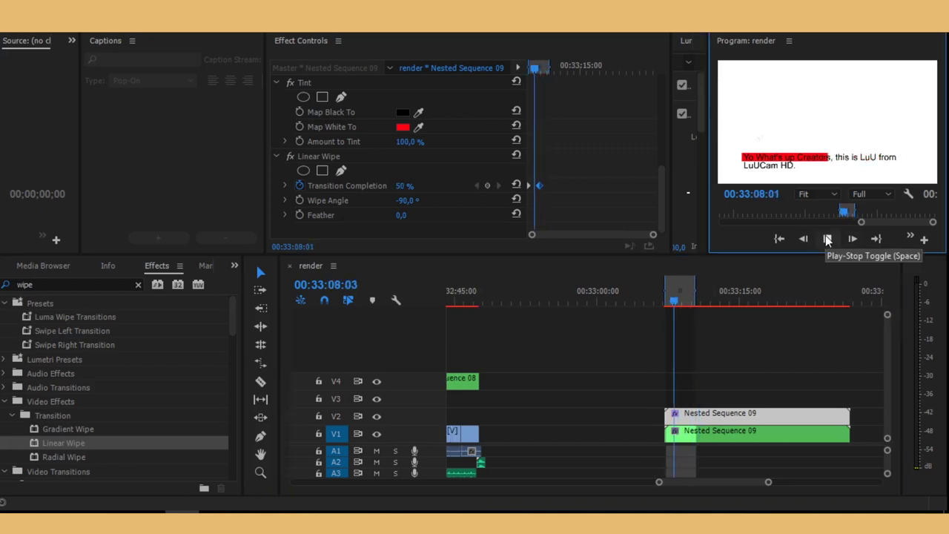